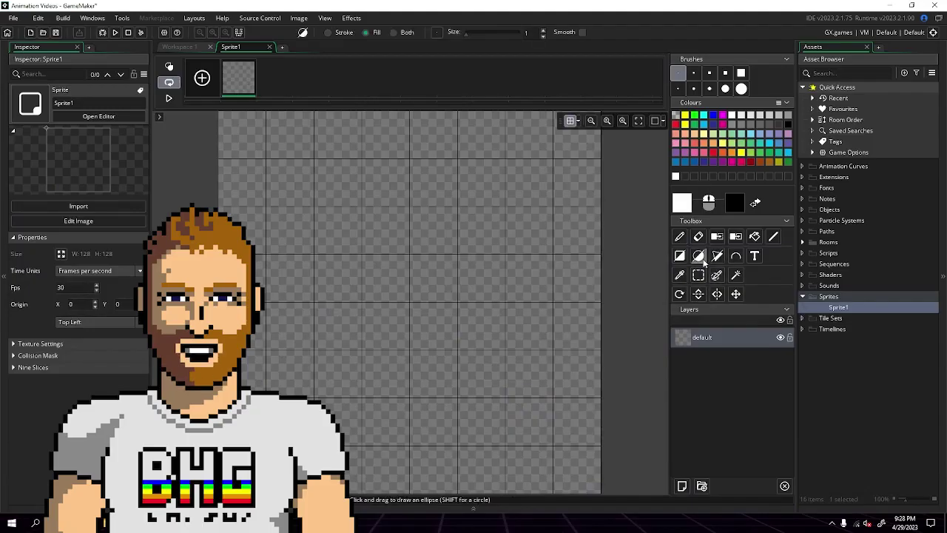
Draw a filled white ellipse and move it to the centre of the canvas.
drag(353, 257, 477, 367)
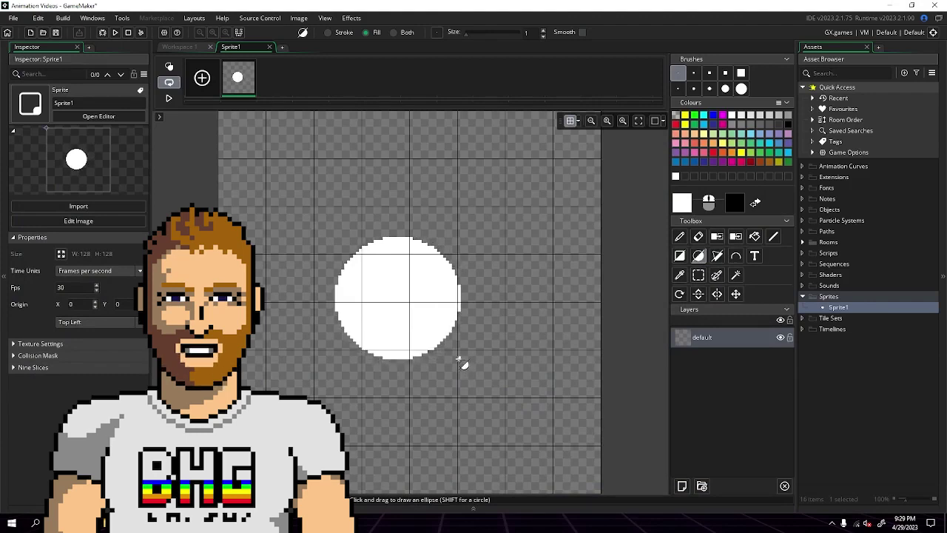
drag(461, 361, 462, 364)
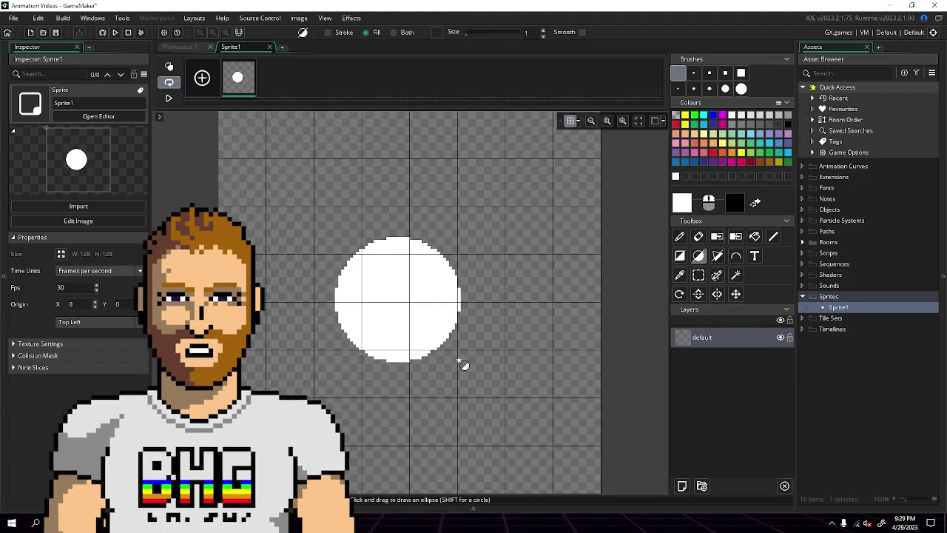
click(698, 275)
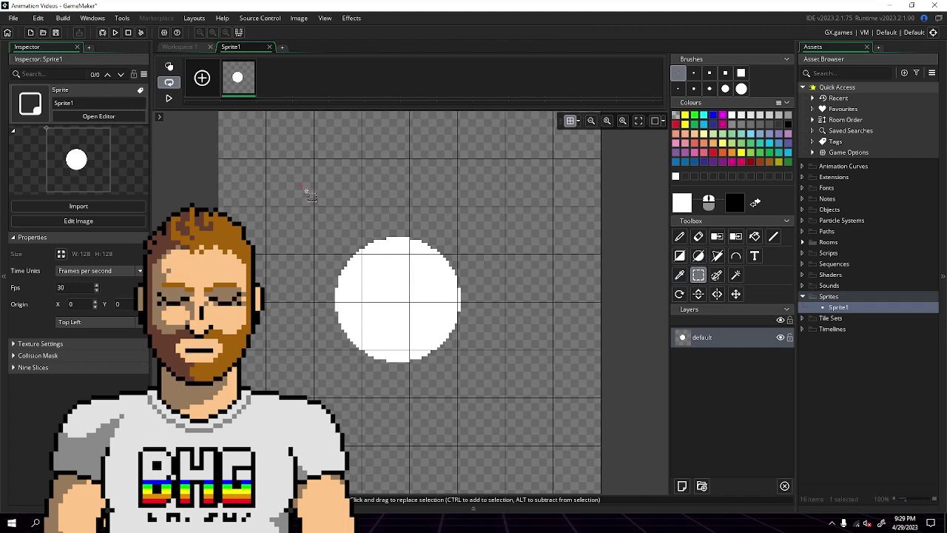
drag(309, 194, 506, 385)
drag(427, 334, 444, 343)
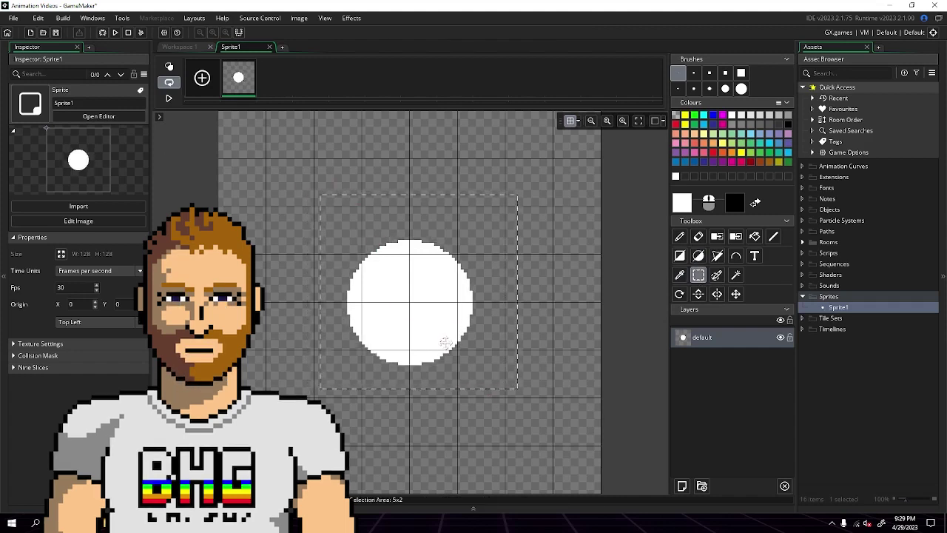
click(497, 416)
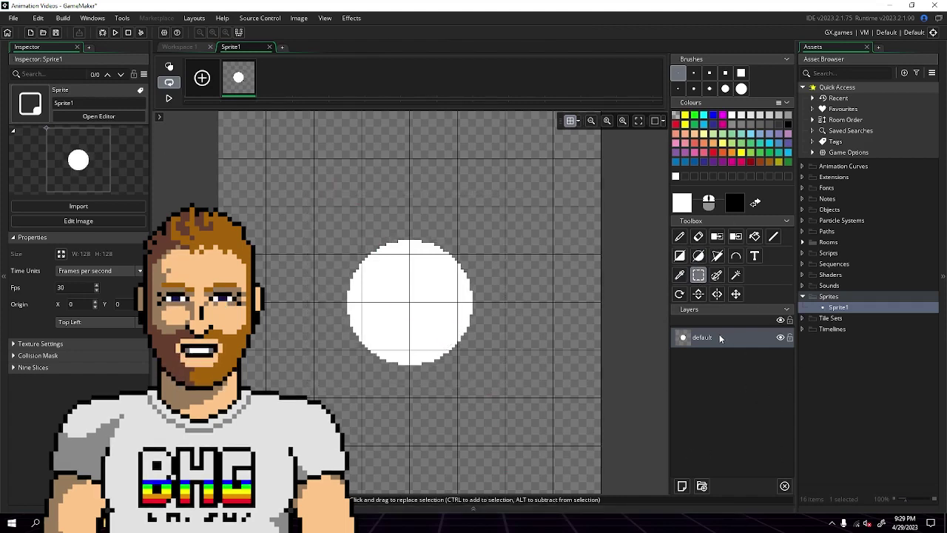
Hide the canvas grid and collapse the side panels to widen the workspace.
click(570, 120)
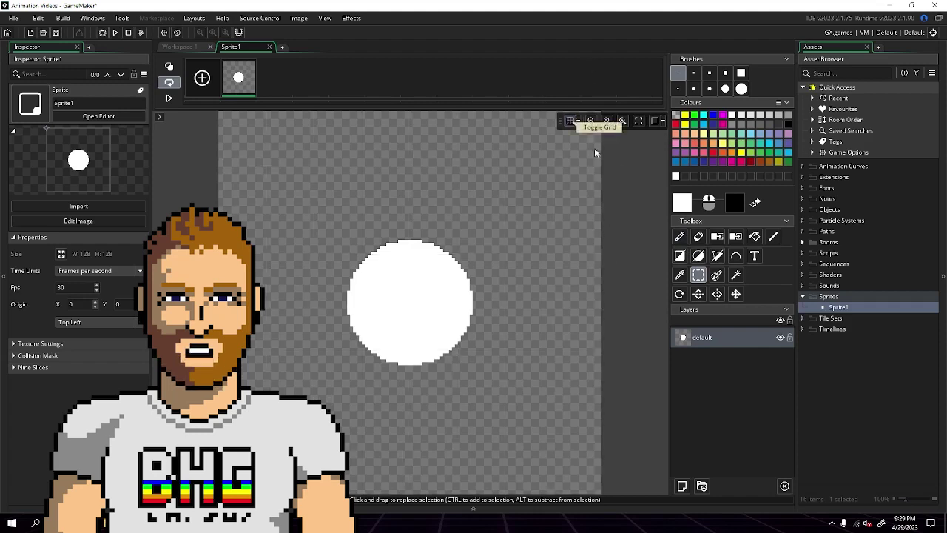
right_click(728, 338)
key(Escape)
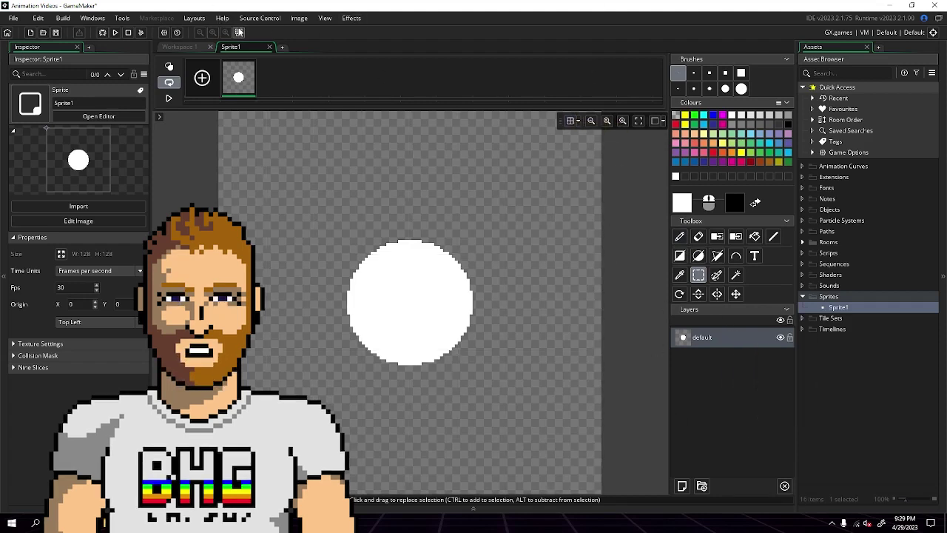
click(239, 32)
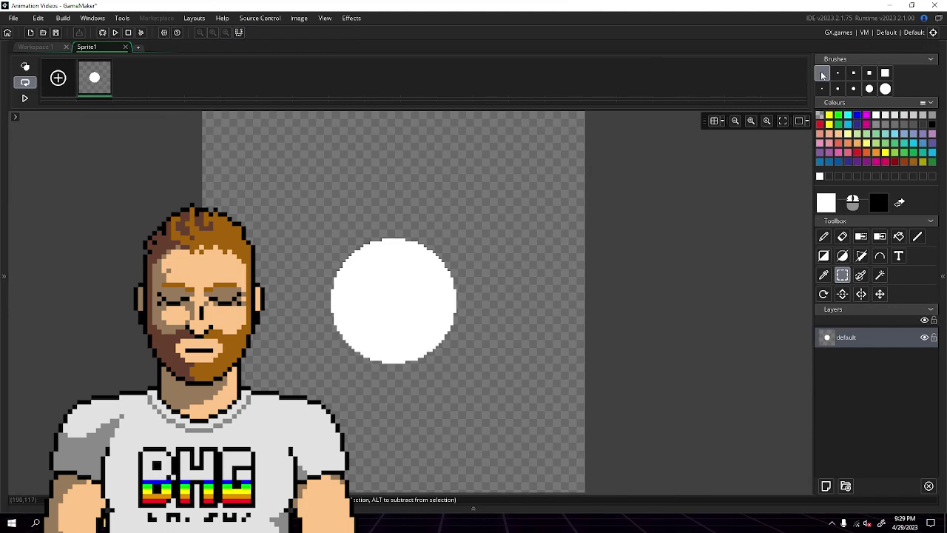
Duplicate the circle layer, fill the lower copy red, and show the white layer again.
right_click(877, 335)
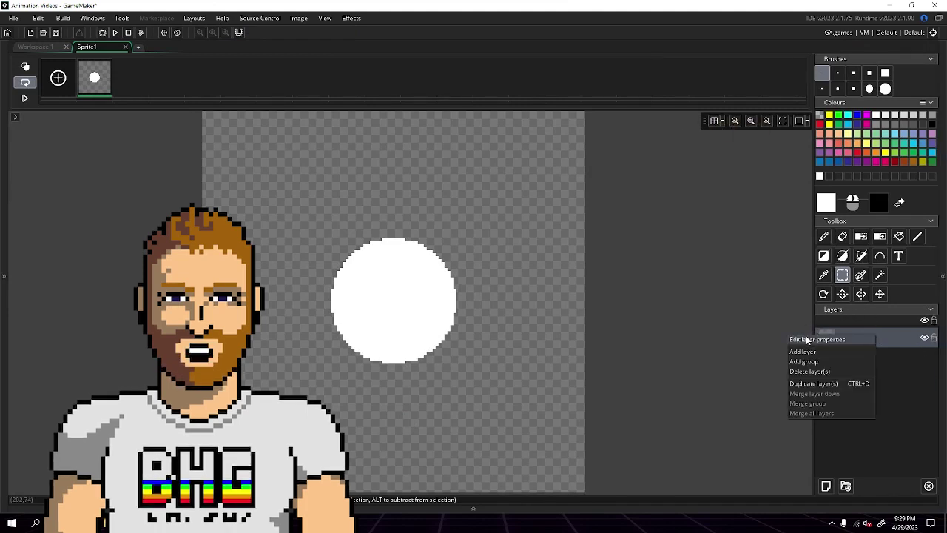
click(814, 383)
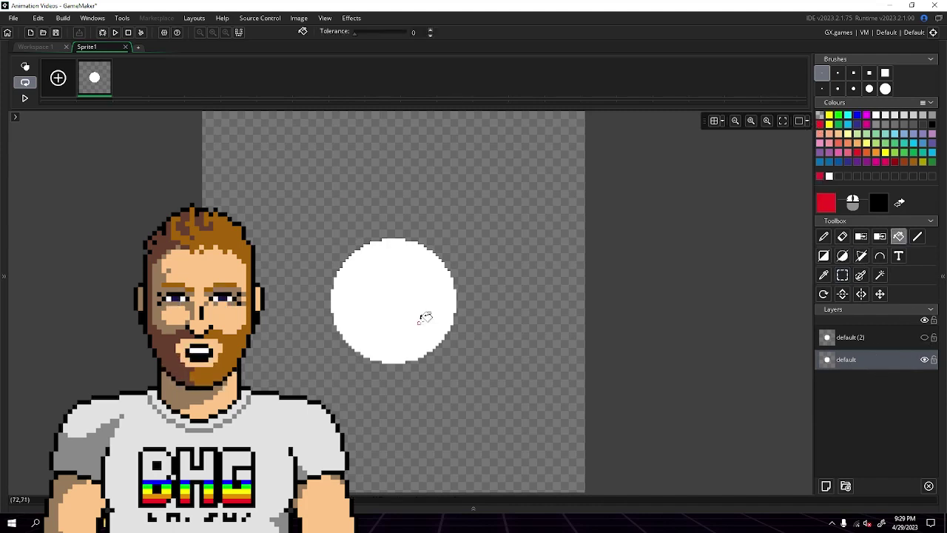
click(426, 316)
click(888, 343)
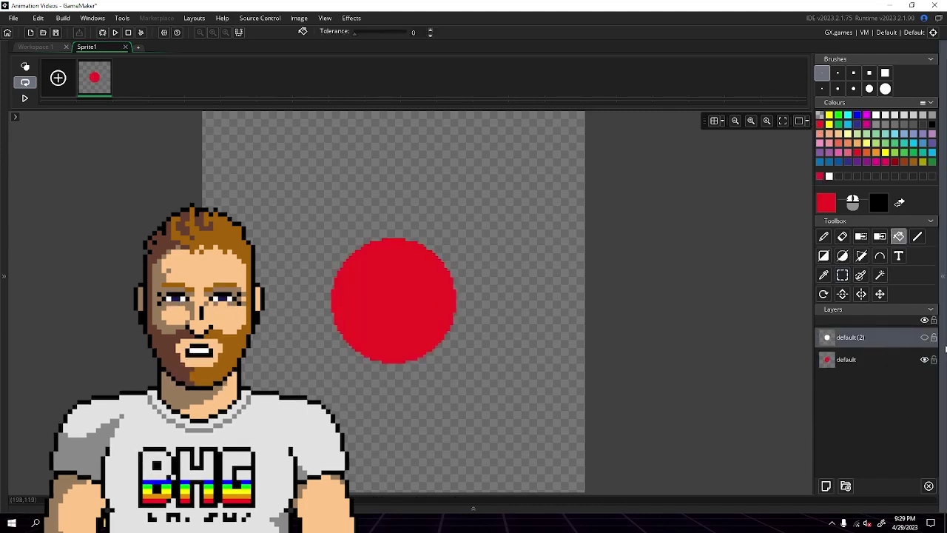
click(924, 336)
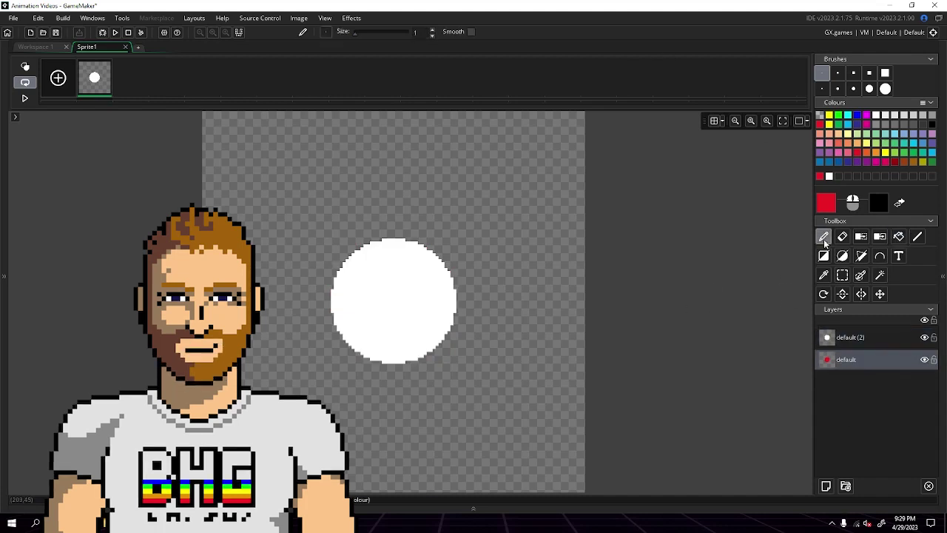
Duplicate the red circle layer three times to make four red copies.
right_click(863, 362)
click(834, 408)
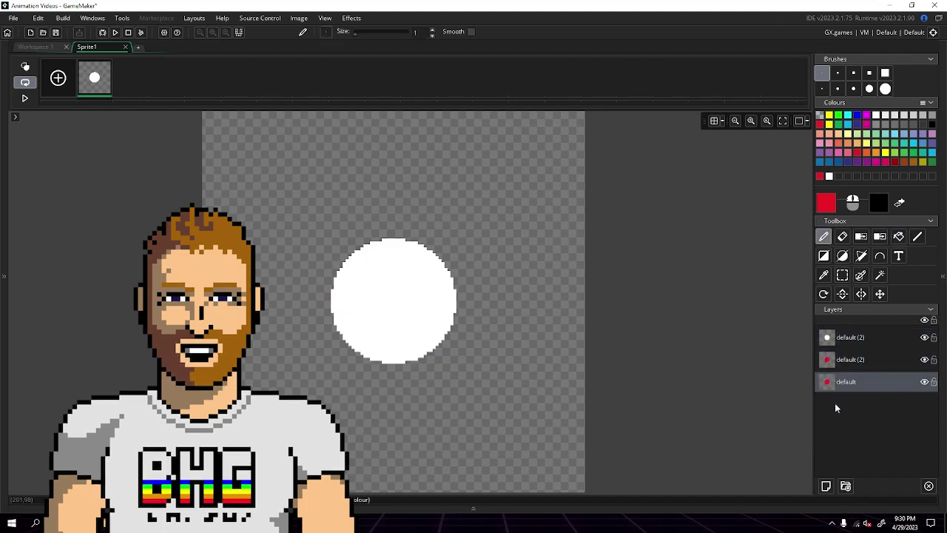
right_click(856, 381)
click(890, 433)
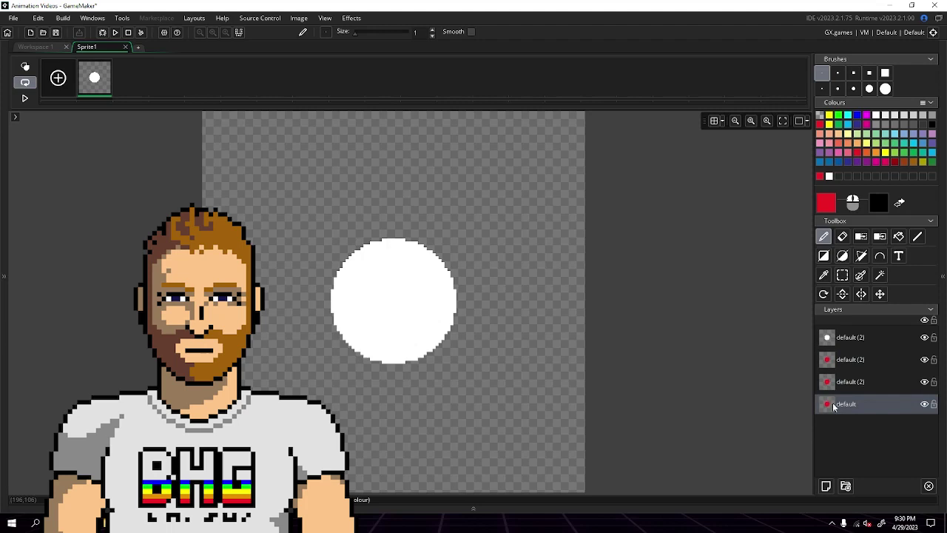
right_click(866, 412)
click(818, 463)
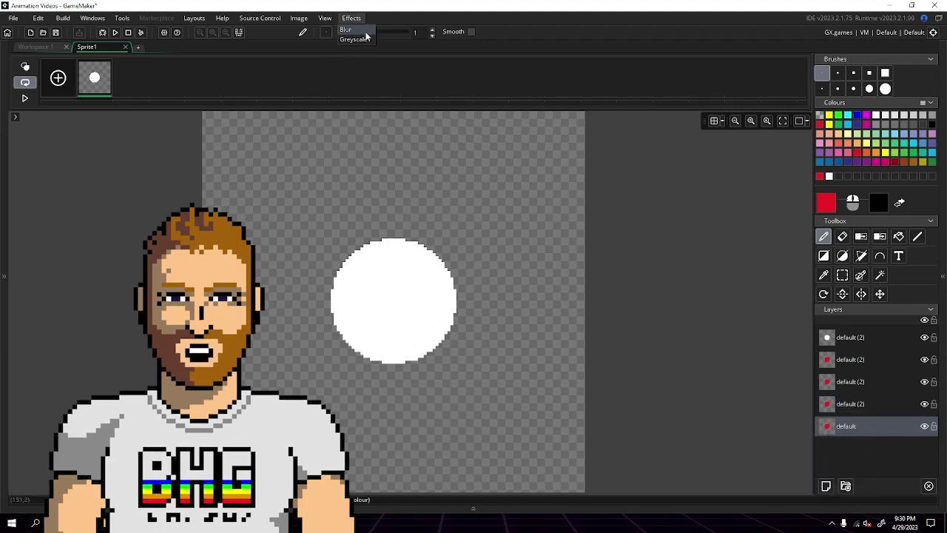
Blur the two lowest red layers at intensities 4 and 6.
click(346, 30)
click(562, 132)
click(562, 133)
click(561, 132)
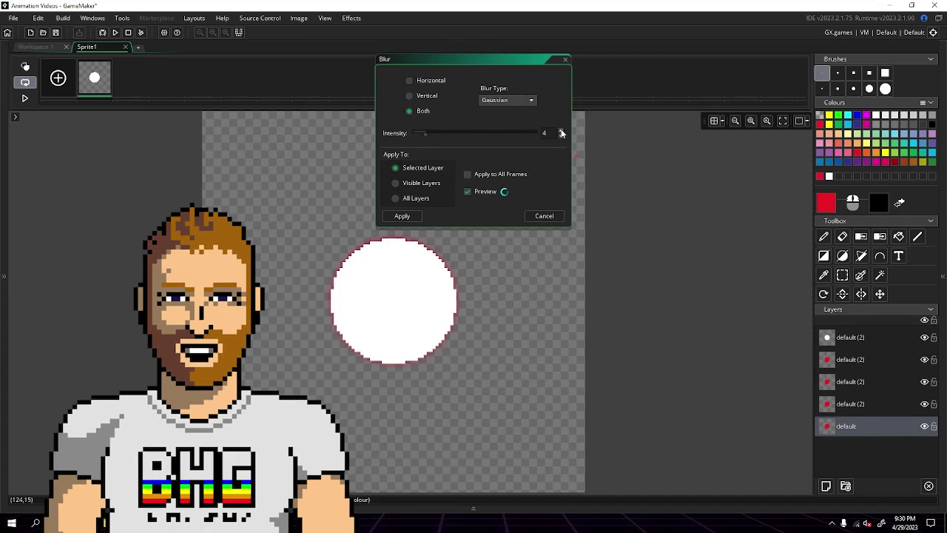
click(401, 216)
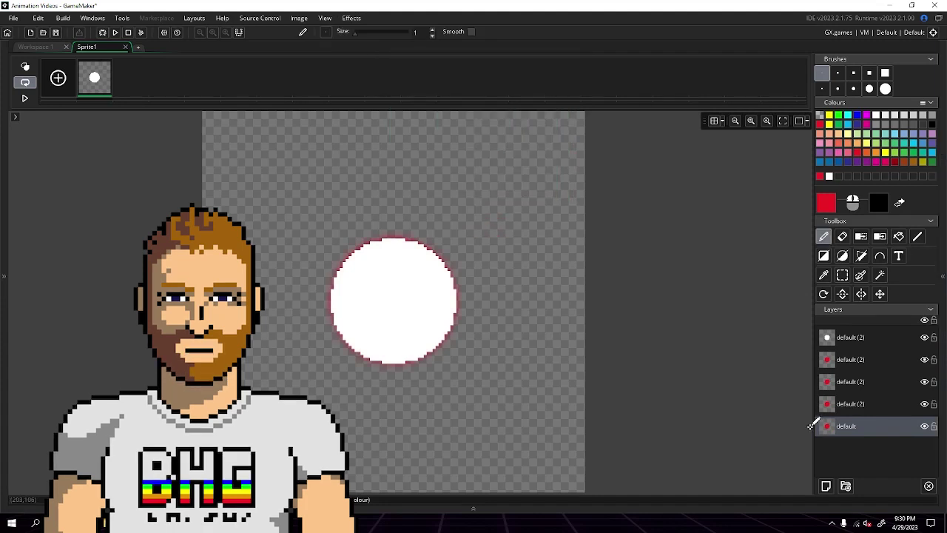
click(345, 30)
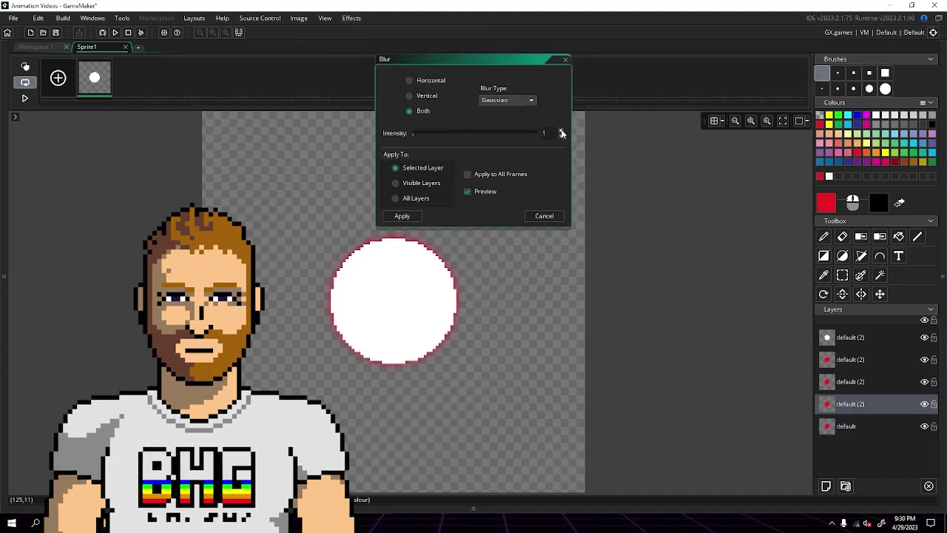
click(415, 216)
click(872, 382)
Blur the next red layers at intensities 15 and 20.
click(346, 29)
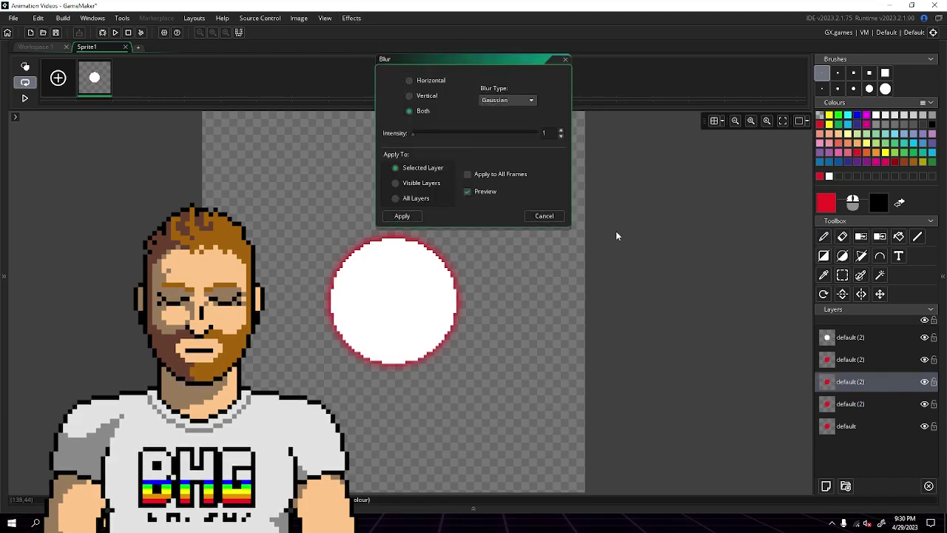
click(562, 133)
click(561, 133)
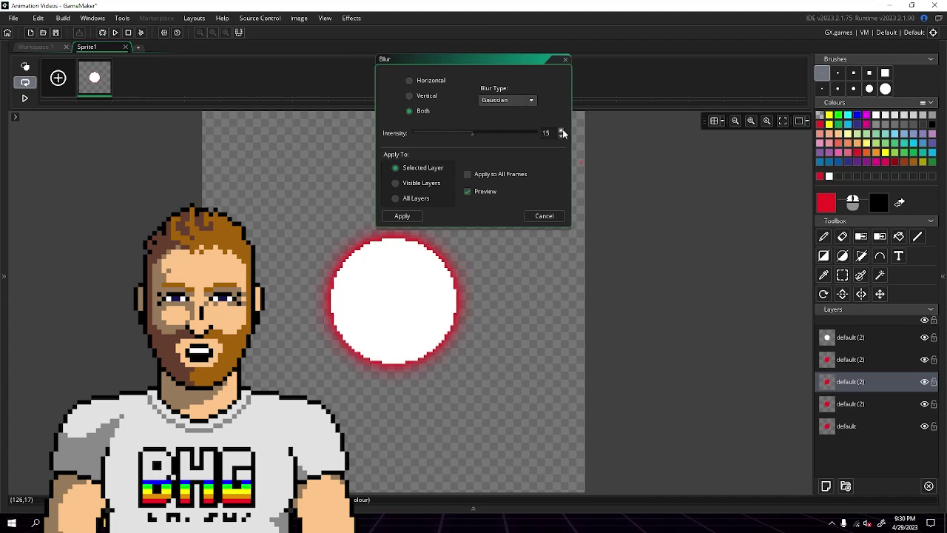
click(402, 216)
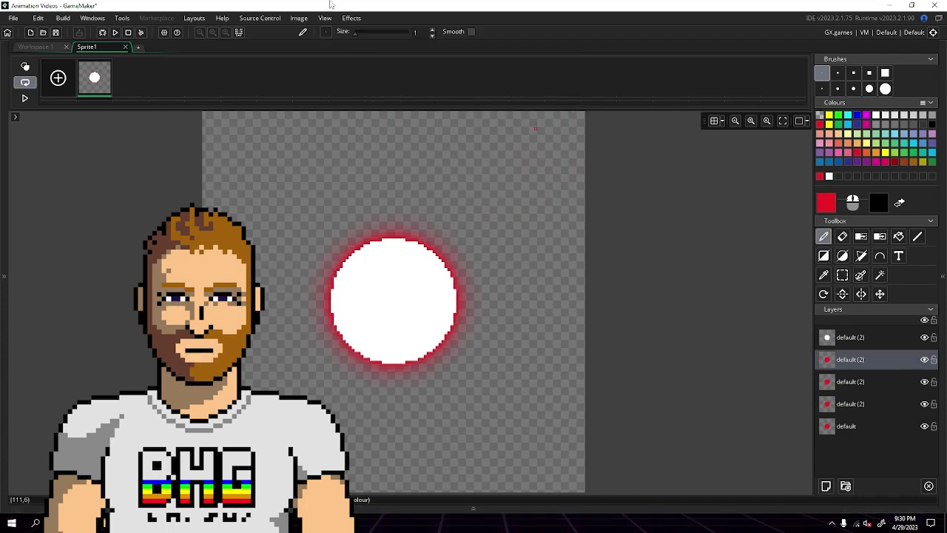
click(346, 29)
click(562, 133)
click(561, 132)
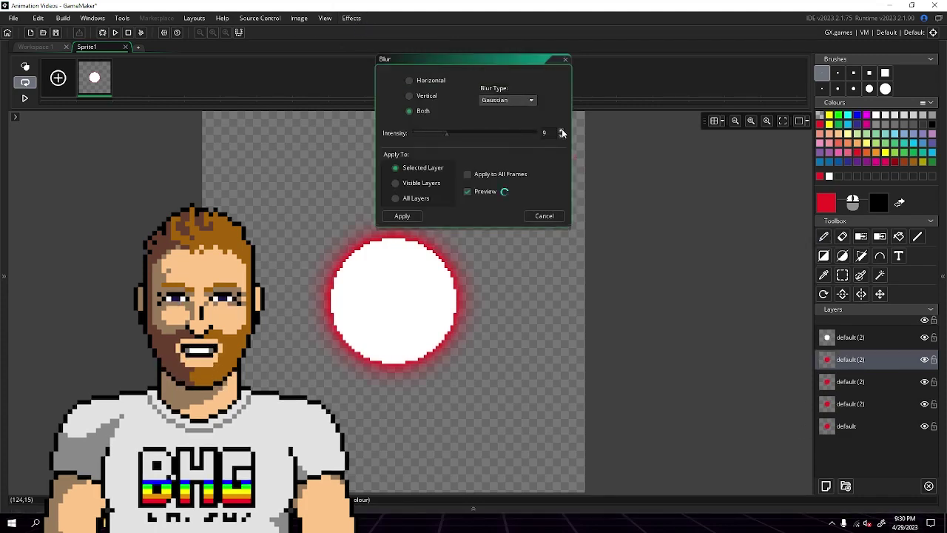
click(402, 216)
click(879, 340)
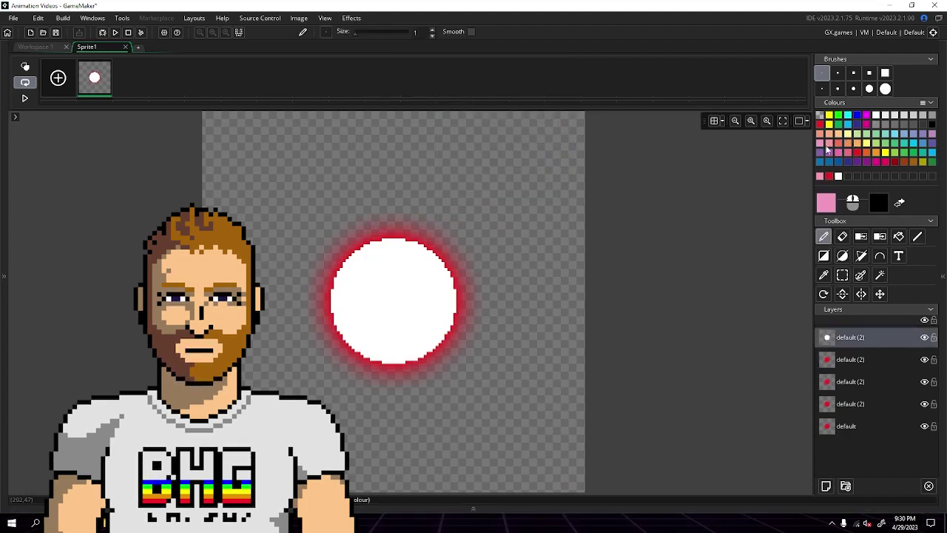
Fill the top white circle with a pale peach colour.
click(833, 205)
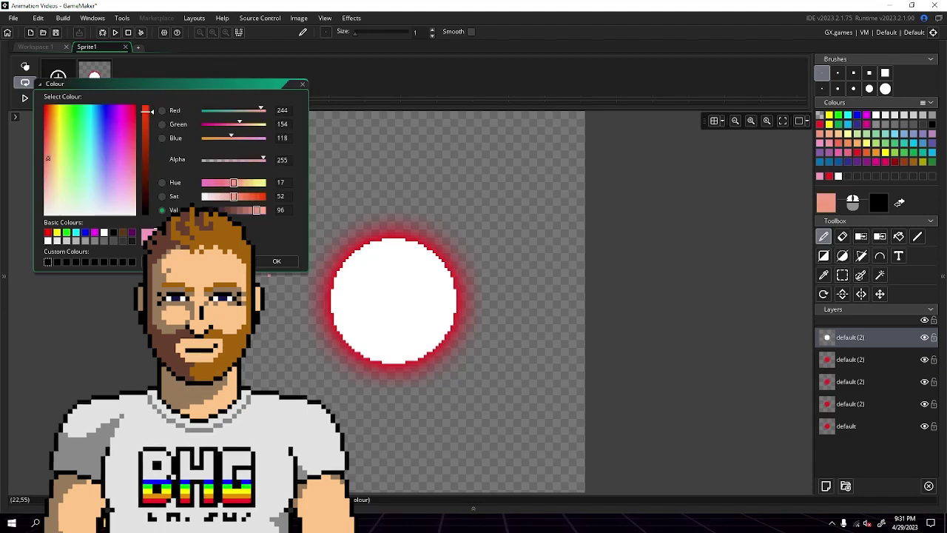
click(277, 261)
key(f)
click(393, 300)
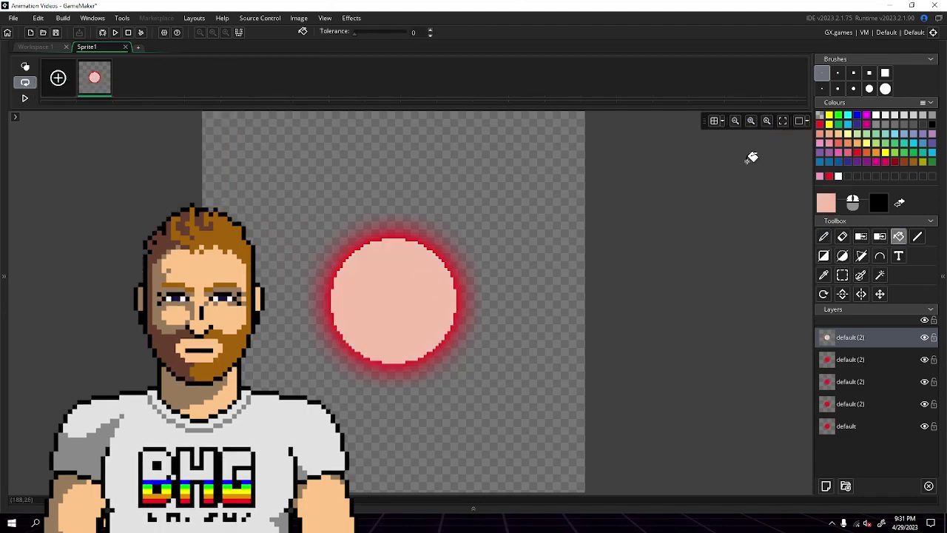
Duplicate the top layer, blur it in red, and duplicate the frame twice.
right_click(859, 337)
click(896, 376)
alt+click(469, 281)
click(351, 17)
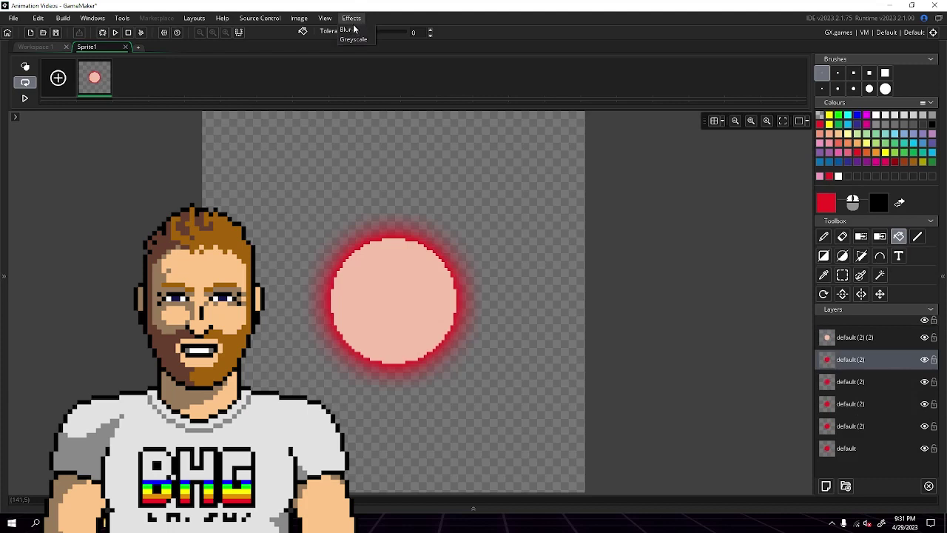
click(347, 29)
click(401, 215)
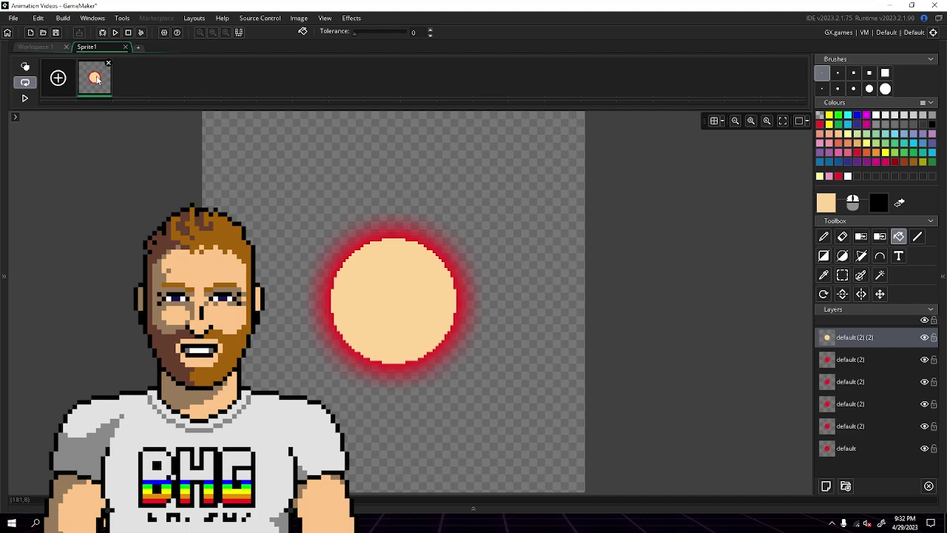
key(ctrl+d)
key(ctrl+d)
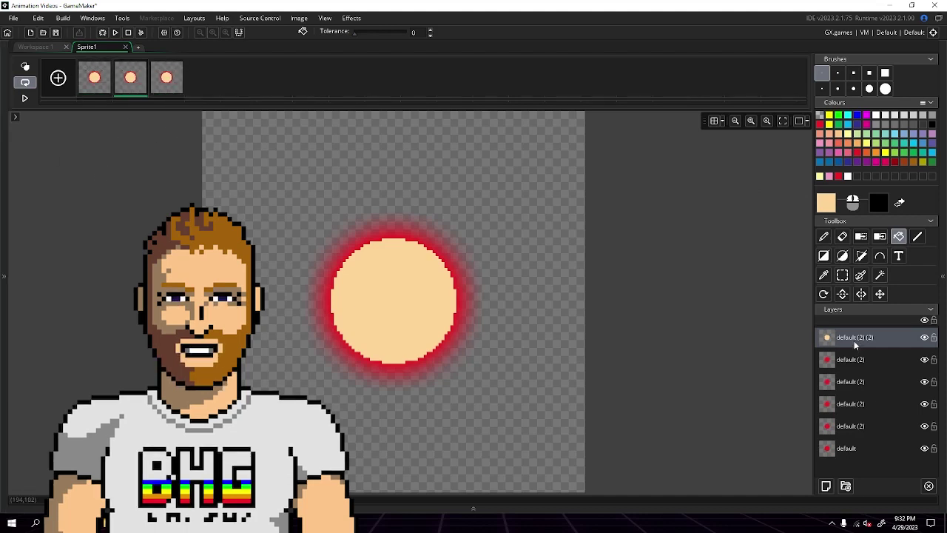
key(ctrl+d)
Apply a stronger blur to the glow layer, then move to the third frame.
click(367, 30)
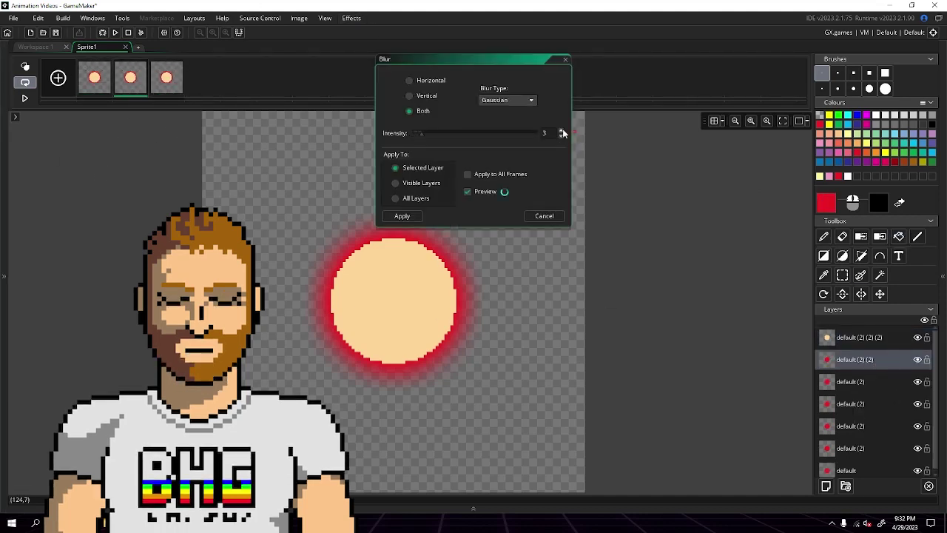
click(399, 214)
click(94, 77)
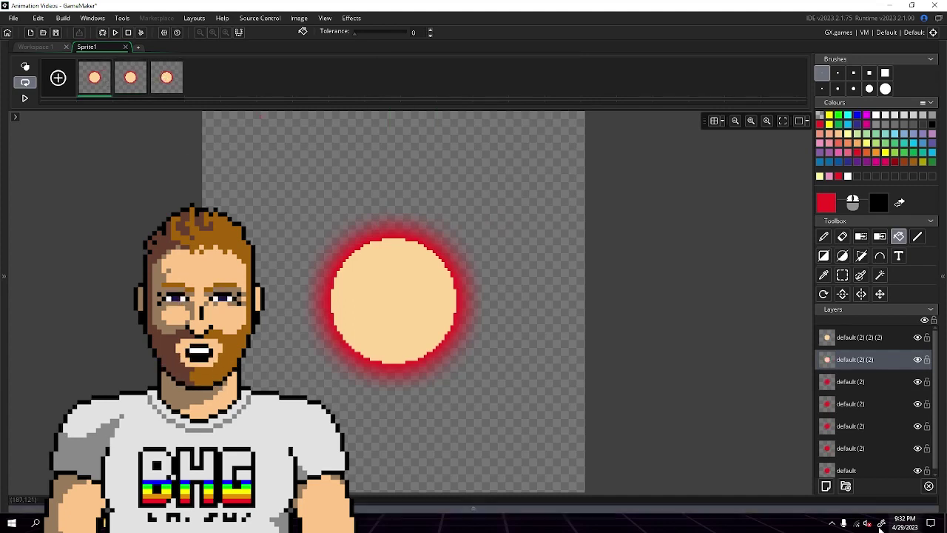
key(e)
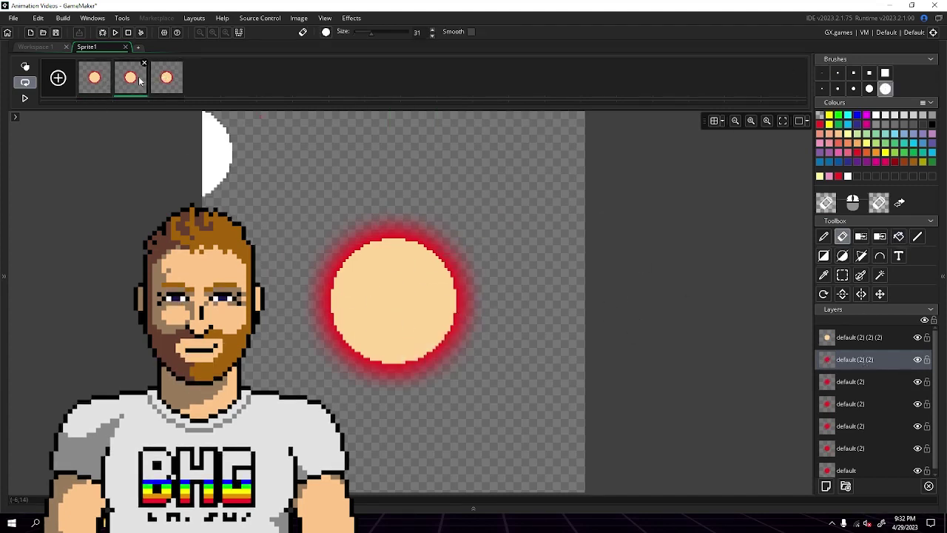
click(167, 77)
key(f)
Duplicate the glow layer on the third frame.
right_click(861, 358)
click(797, 401)
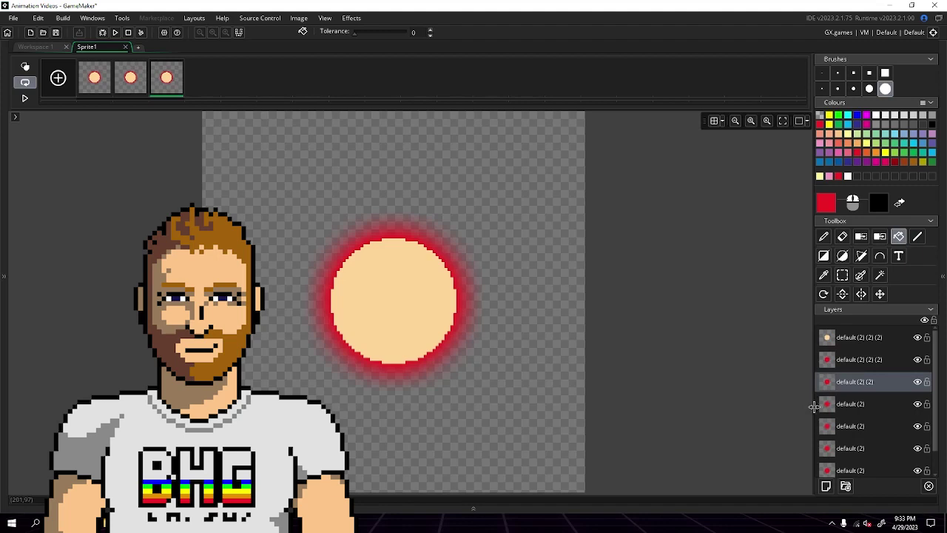
click(94, 77)
key(e)
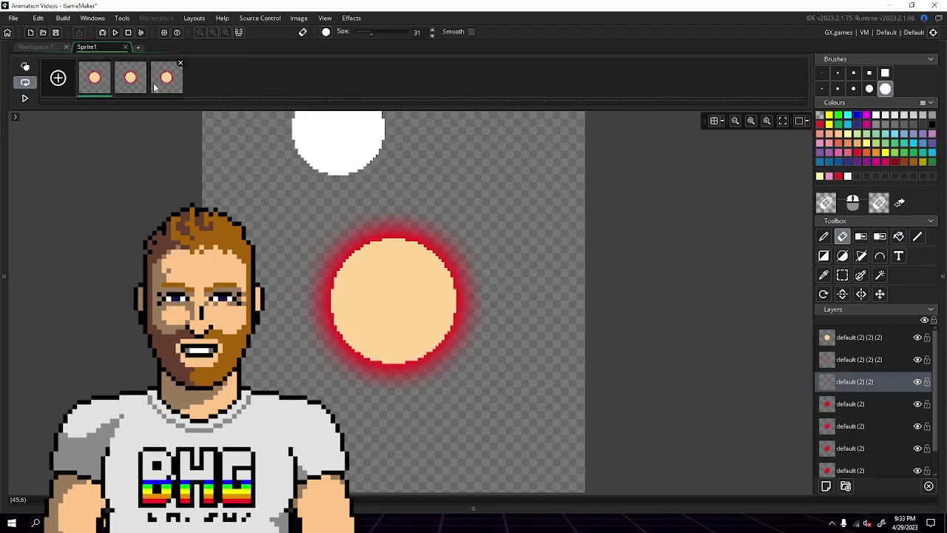
click(166, 77)
Blur the duplicated glow layer with Gaussian intensity 8.
right_click(861, 359)
click(351, 18)
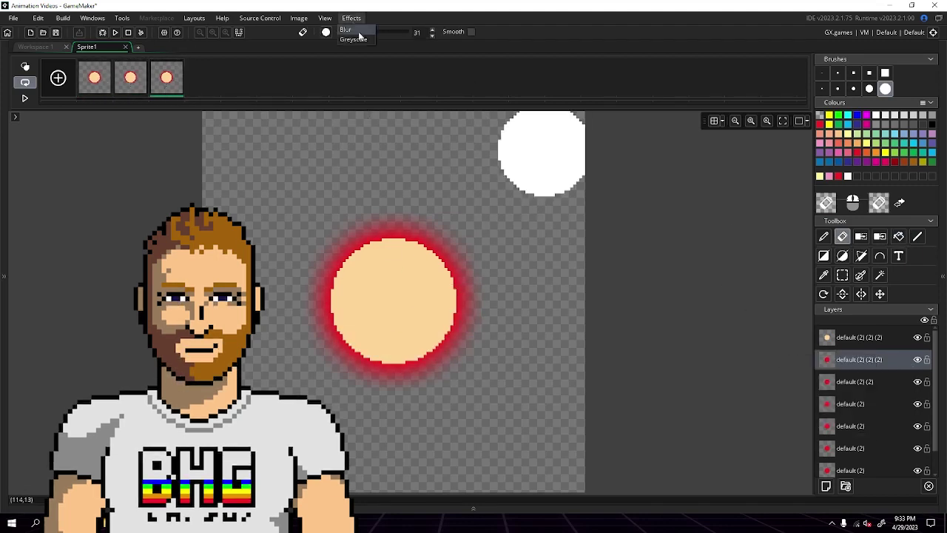
click(356, 30)
click(543, 214)
click(855, 381)
click(351, 18)
click(355, 31)
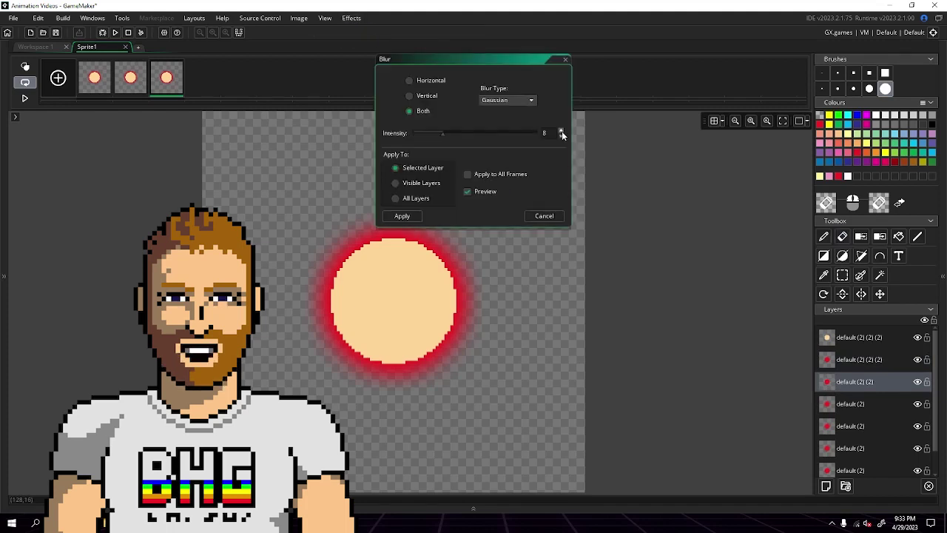
click(397, 214)
Copy the third frame to create a fourth frame.
right_click(130, 78)
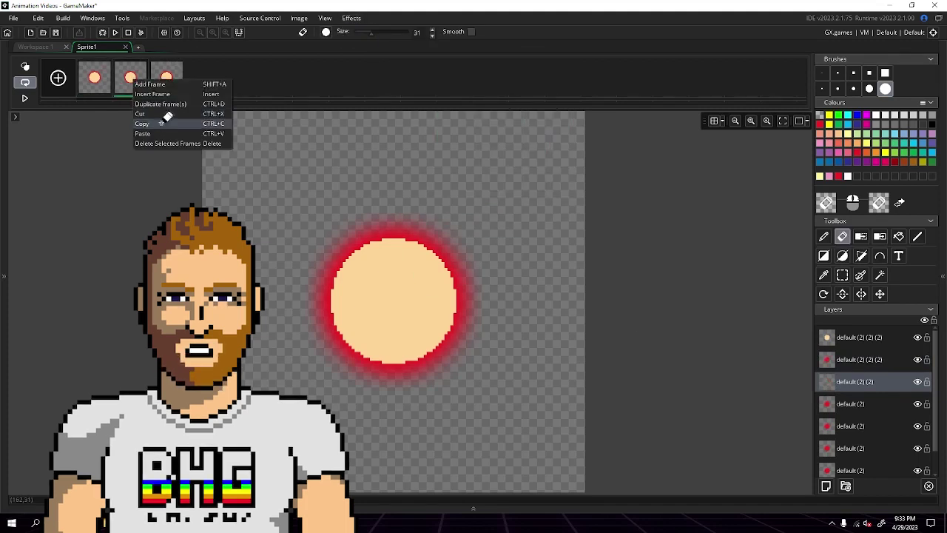
click(167, 80)
right_click(169, 81)
click(188, 137)
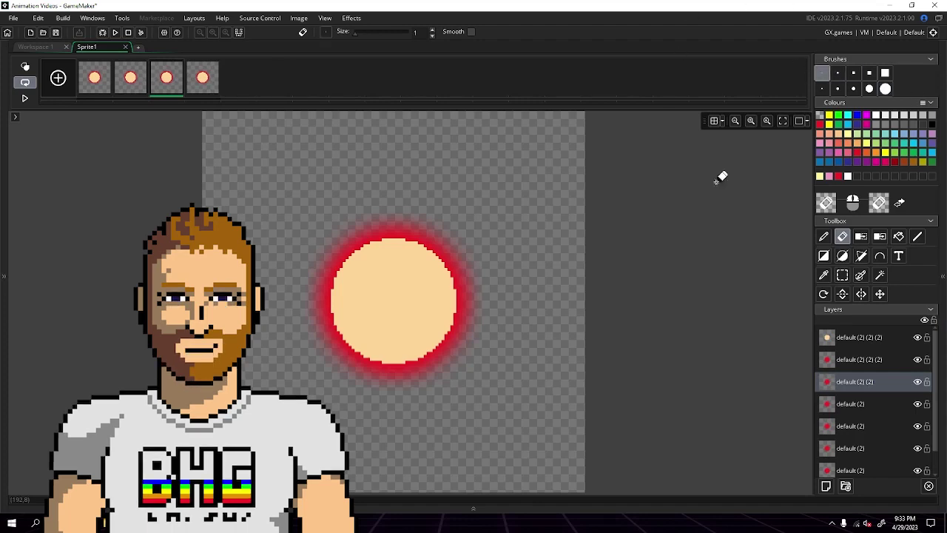
Reopen Sprite1 from the Asset Browser and zoom the canvas out two levels.
click(944, 271)
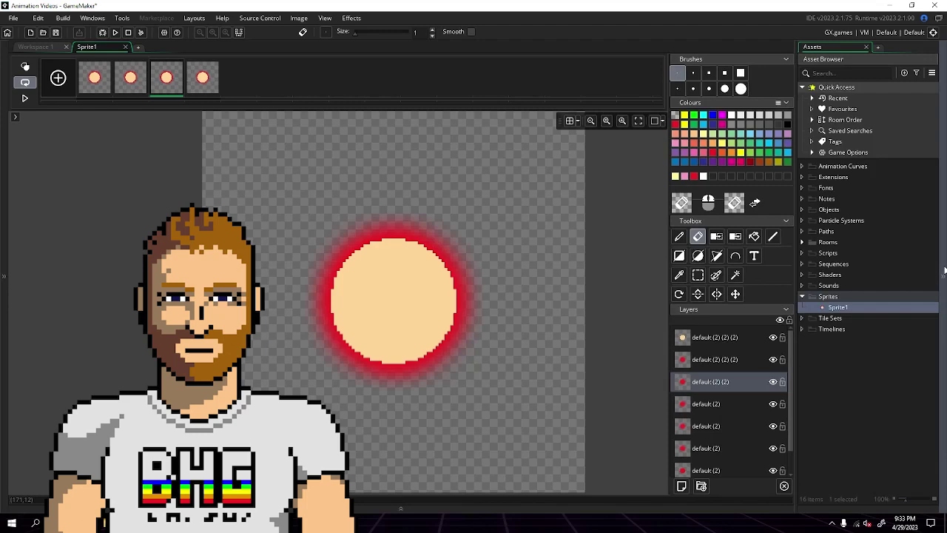
double_click(831, 307)
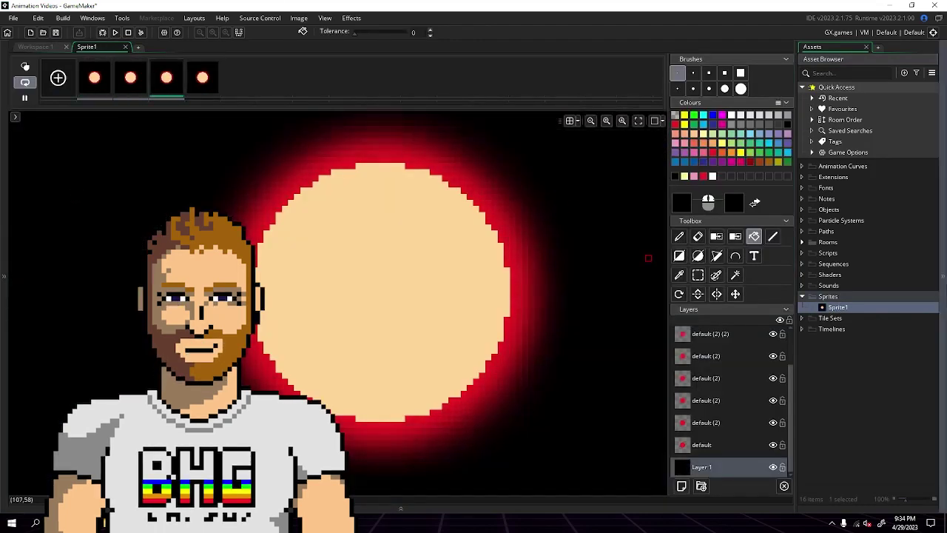
click(590, 121)
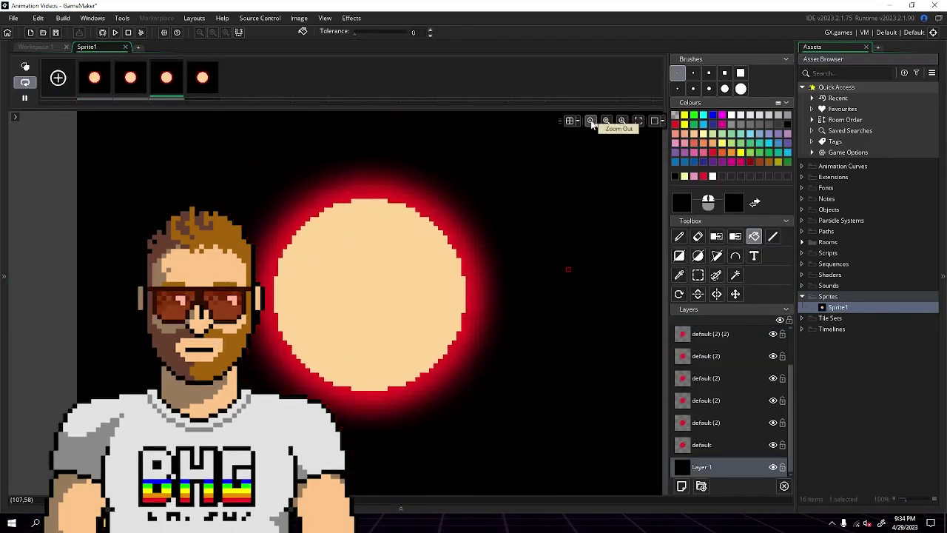
click(591, 120)
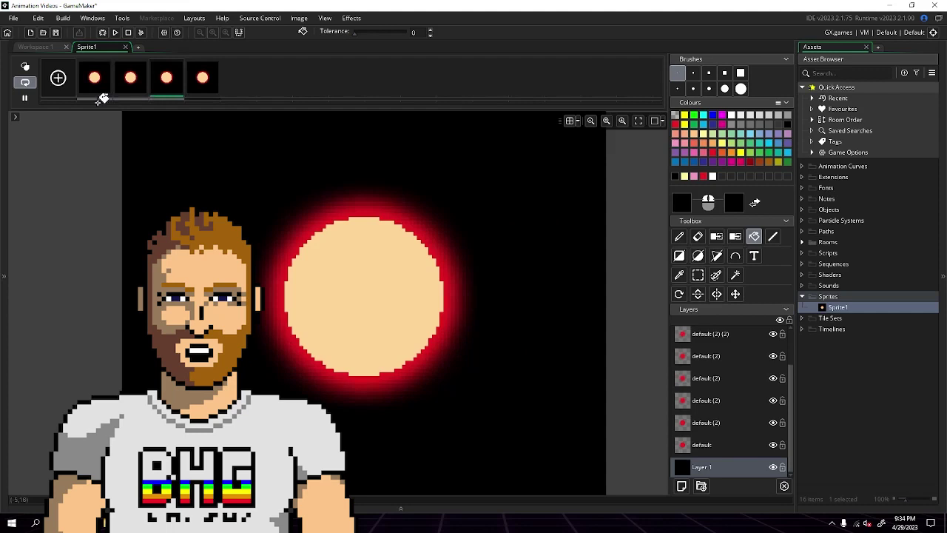
mouse_move(123, 94)
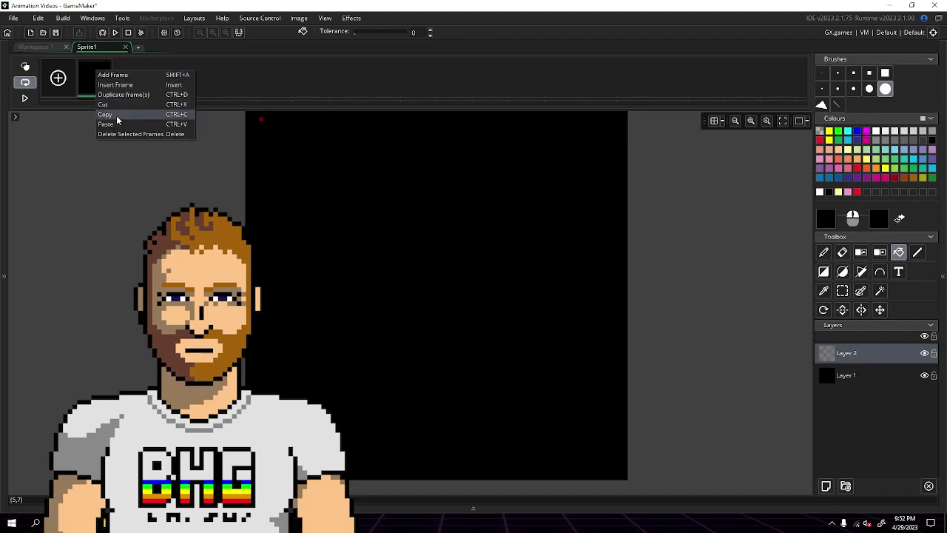
Add frames up to 11, play them, and draw a white round-brush streak across.
key(a)
key(a)
key(a)
key(a)
key(a)
key(a)
key(a)
key(a)
key(a)
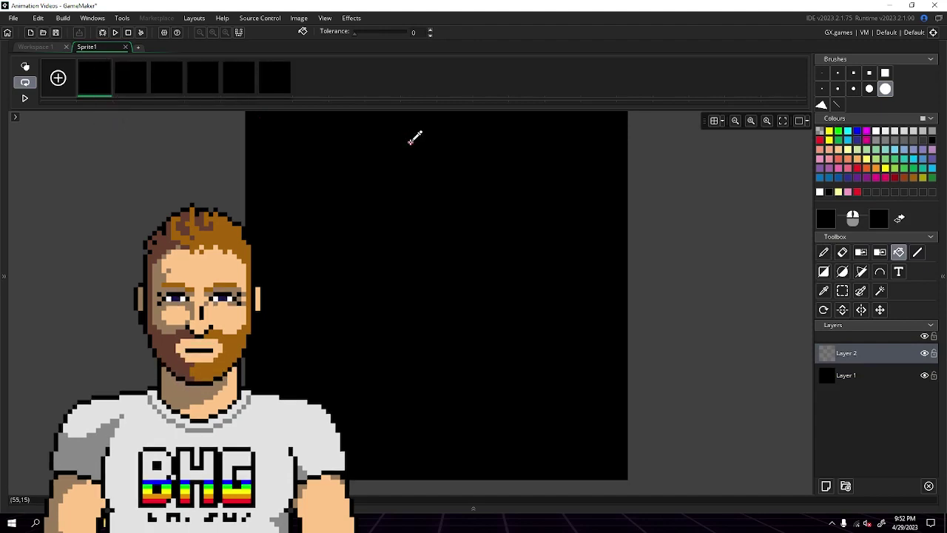
key(a)
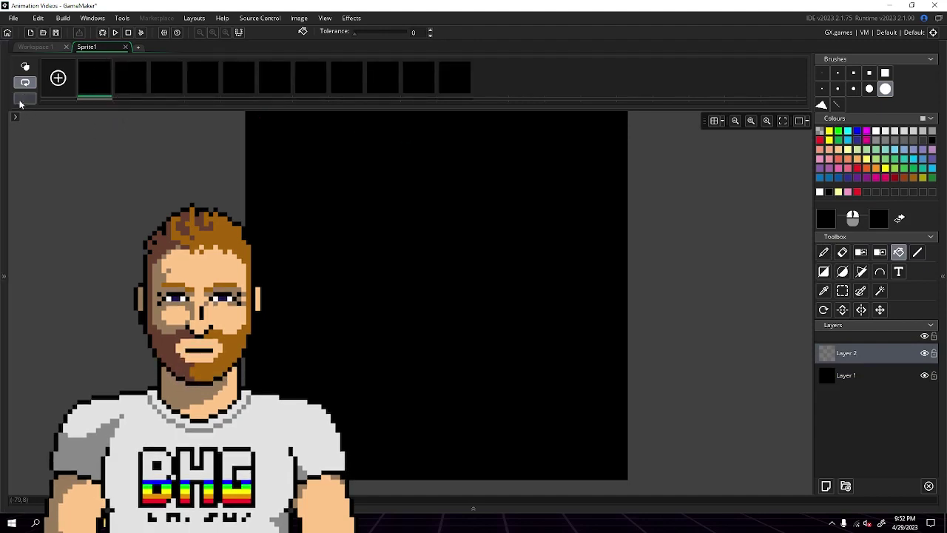
click(23, 99)
click(869, 89)
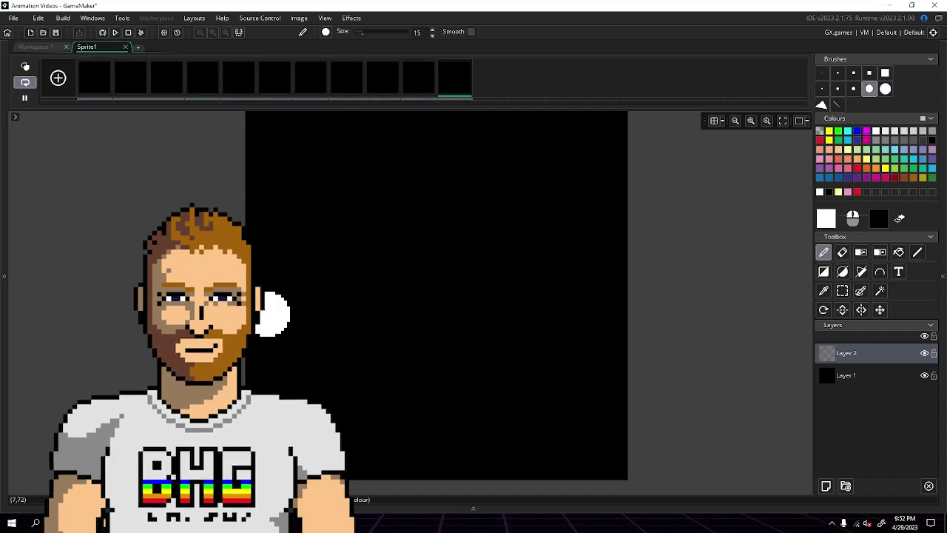
mouse_move(263, 381)
mouse_down()
mouse_move(644, 281)
mouse_move(310, 237)
mouse_move(628, 333)
mouse_up()
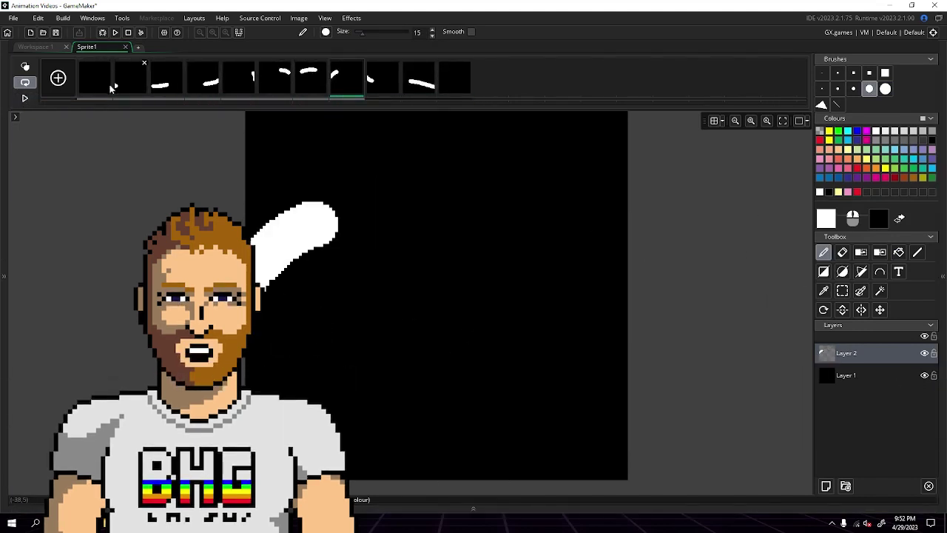
Pause playback, duplicate Layer 2, and choose blue as the fill colour.
click(24, 100)
right_click(846, 353)
click(851, 408)
double_click(858, 133)
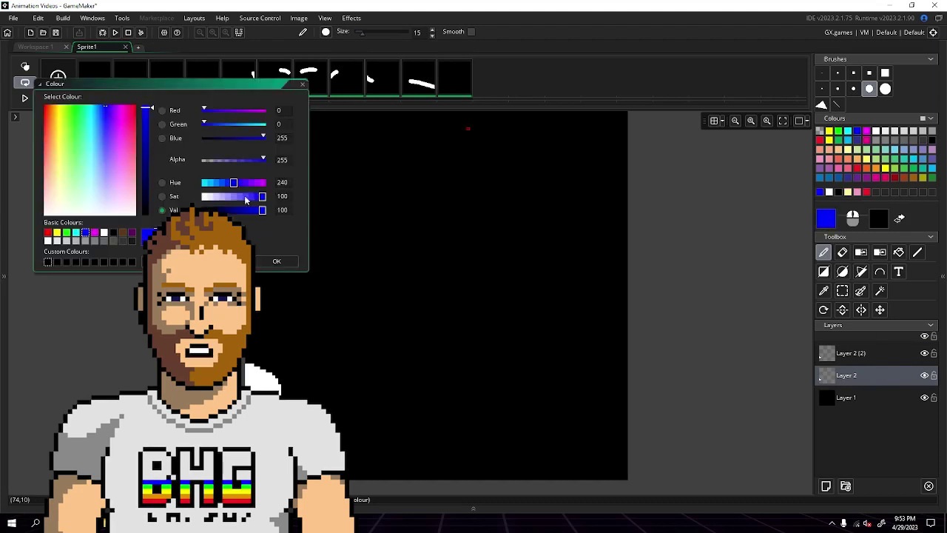
click(274, 260)
click(879, 252)
Make more streak copies, fill them blue, and apply Gaussian blur 15 to all frames.
right_click(847, 375)
click(798, 424)
right_click(847, 418)
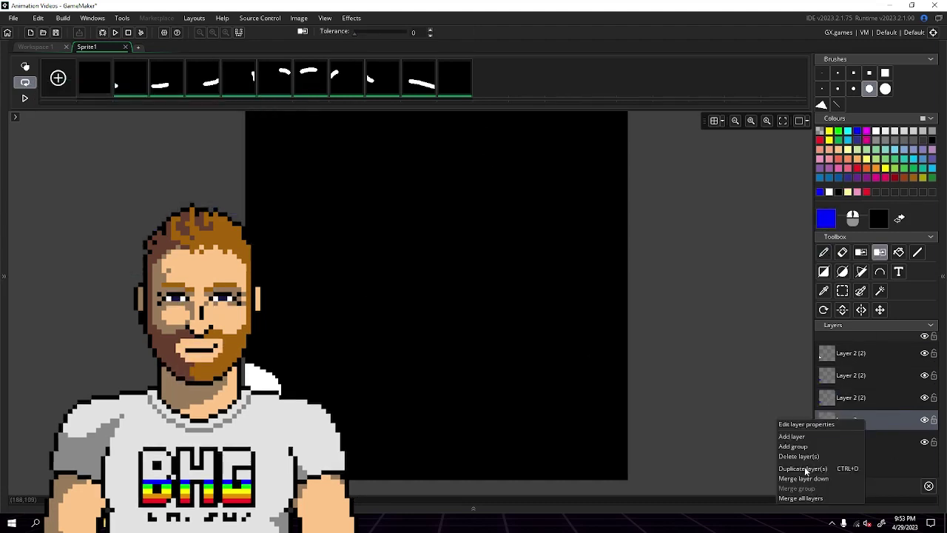
click(797, 467)
click(351, 18)
click(345, 29)
click(402, 216)
click(352, 18)
click(345, 30)
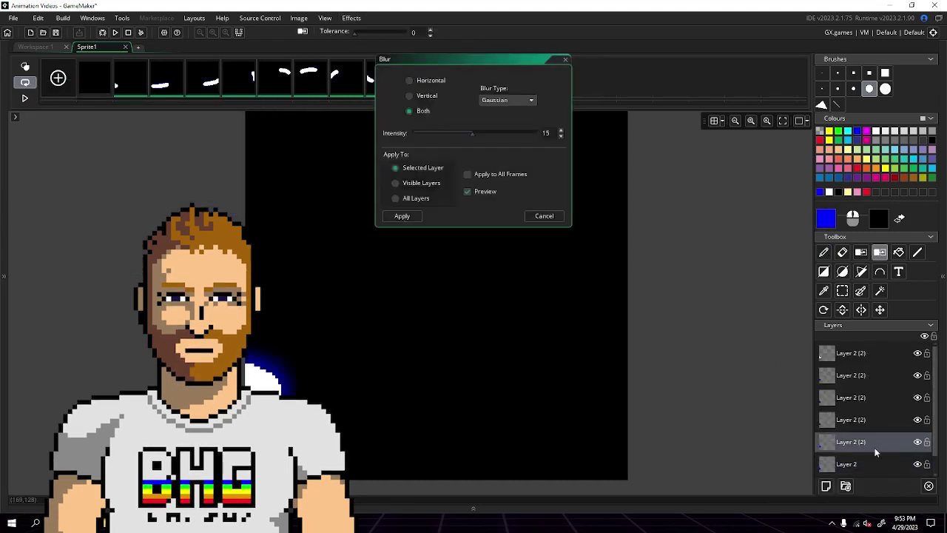
click(850, 420)
click(402, 216)
Play the animation and fill the top streak layer pale cyan.
click(24, 97)
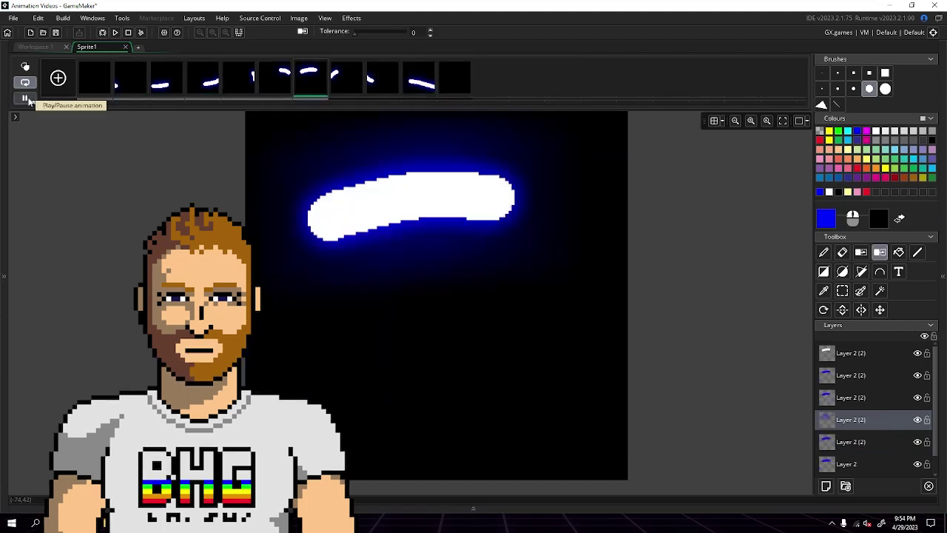
click(851, 353)
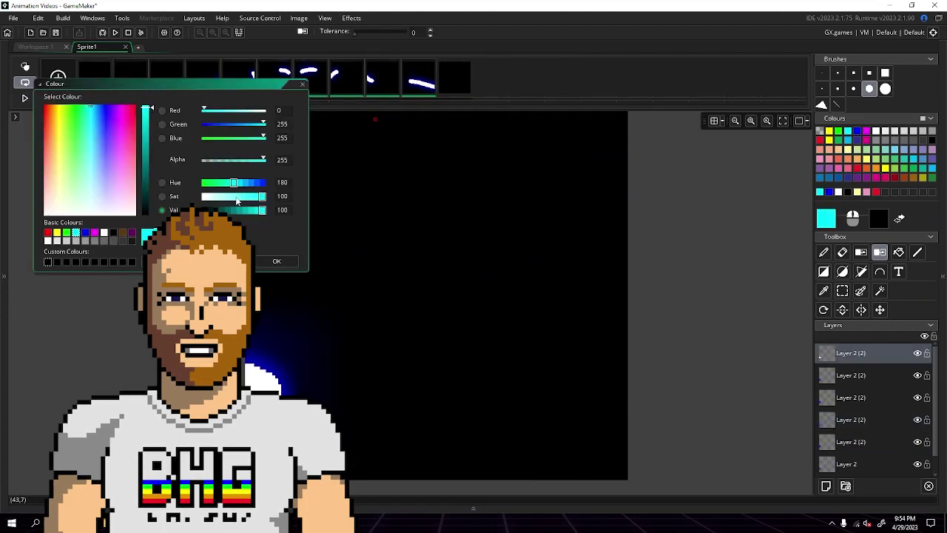
click(275, 262)
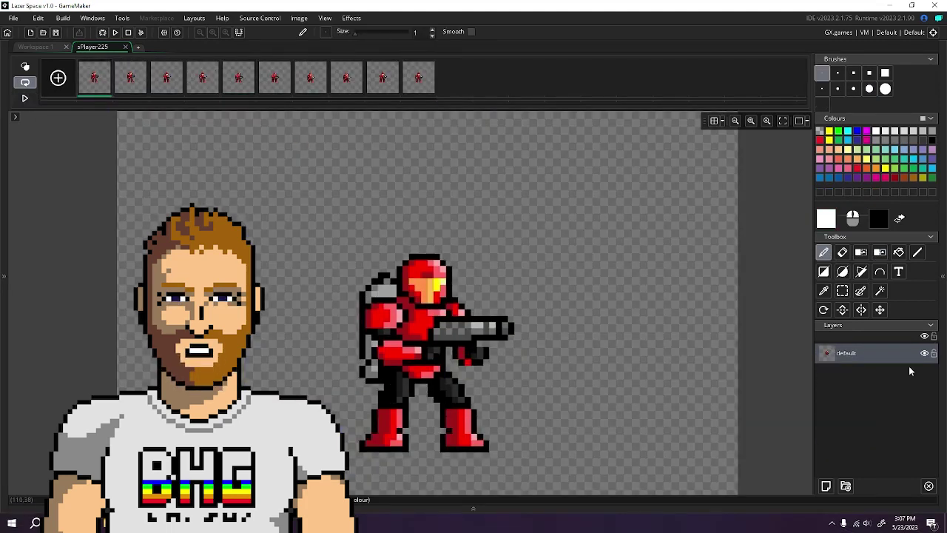
Add a new layer above the sPlayer225 sprite.
click(826, 485)
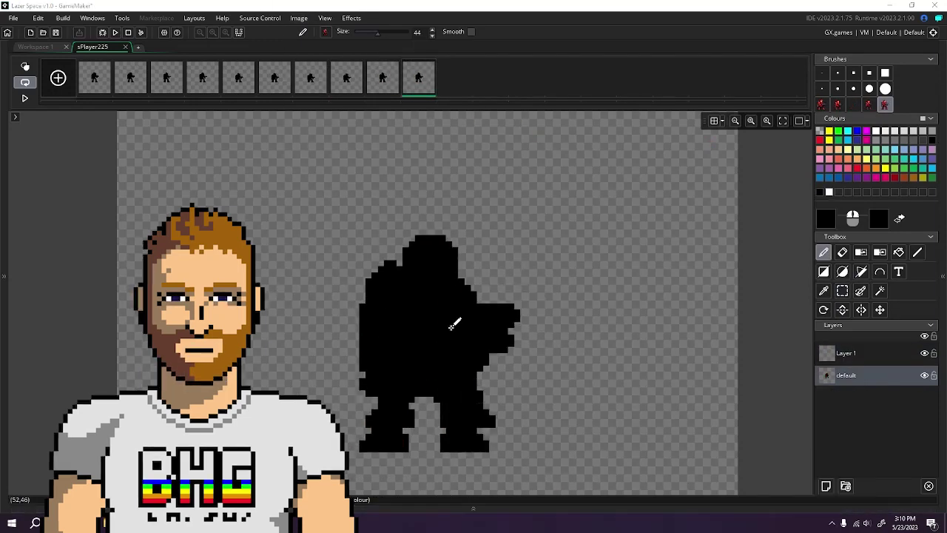
Duplicate the silhouette layer twice and Box-blur the copies for a blue glow.
click(418, 78)
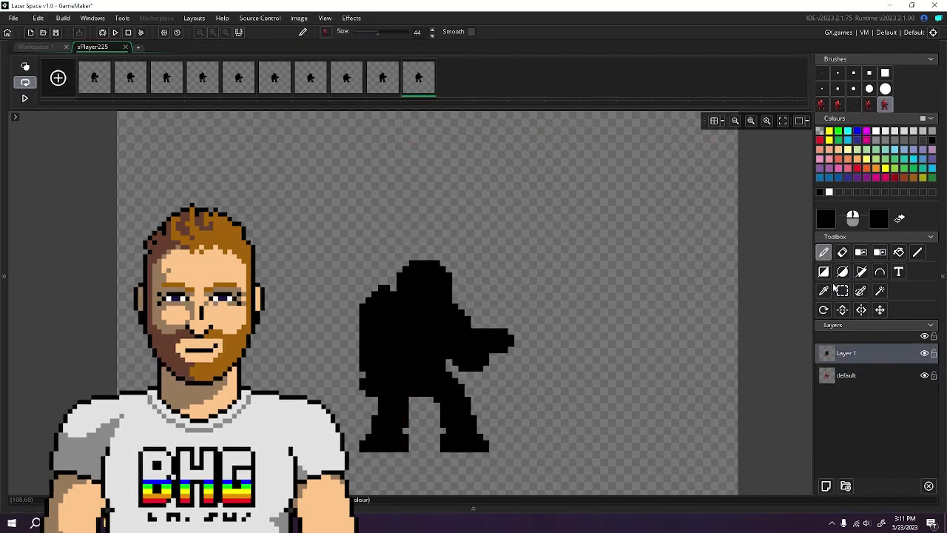
click(834, 395)
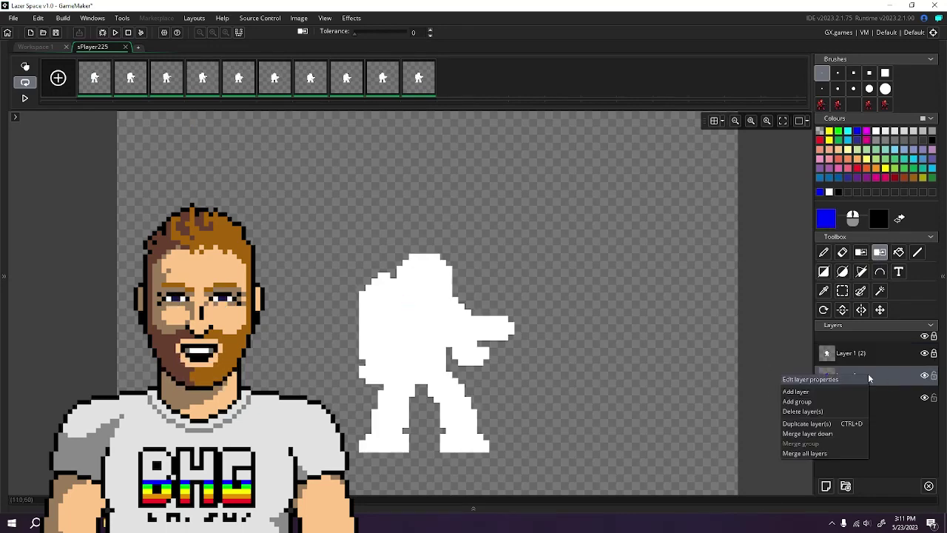
click(806, 423)
click(352, 17)
click(370, 33)
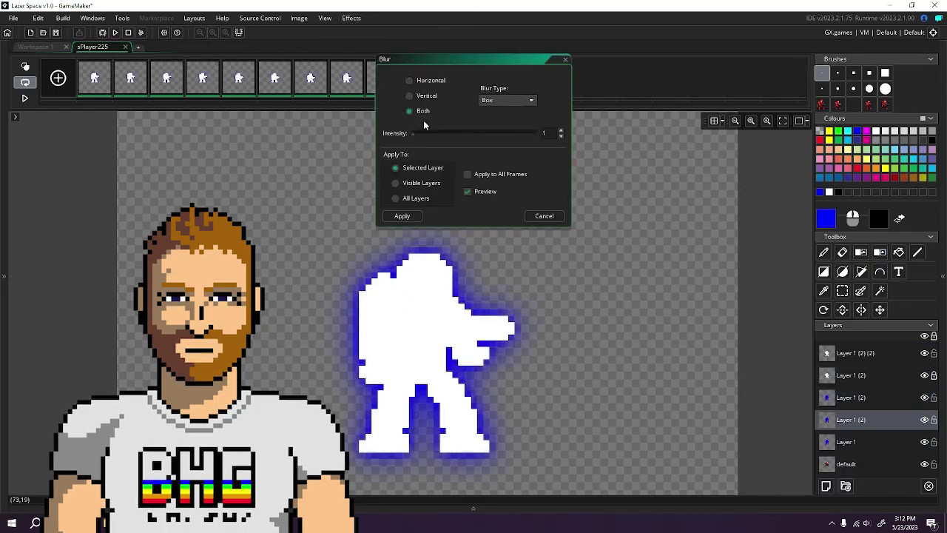
click(401, 216)
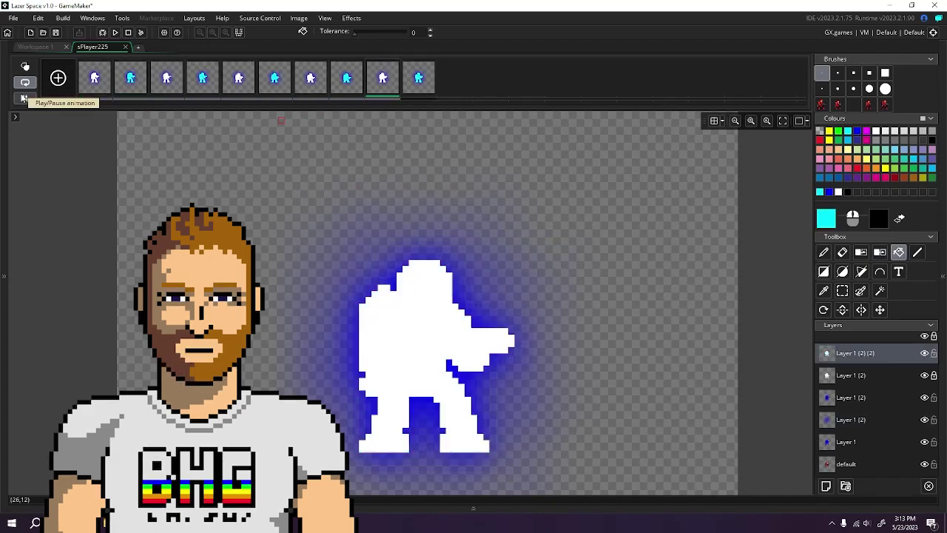
click(25, 98)
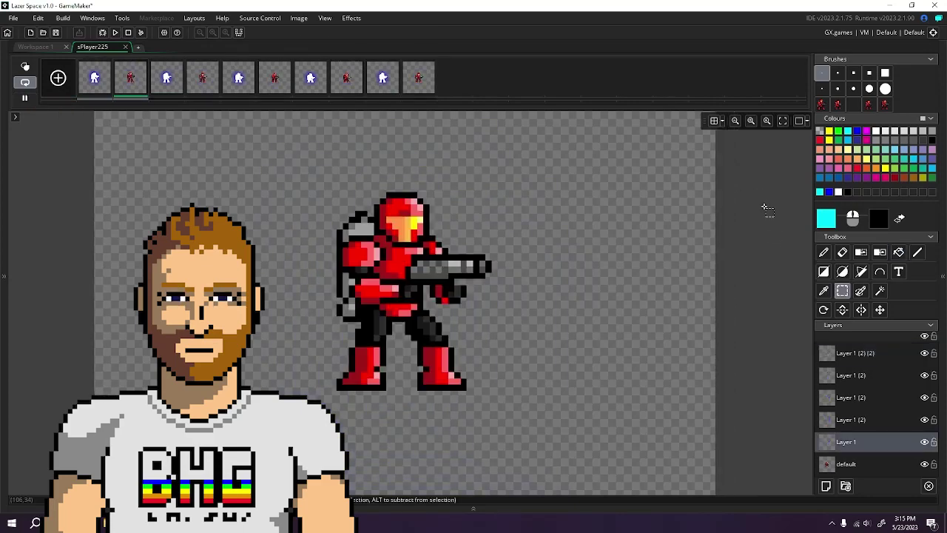